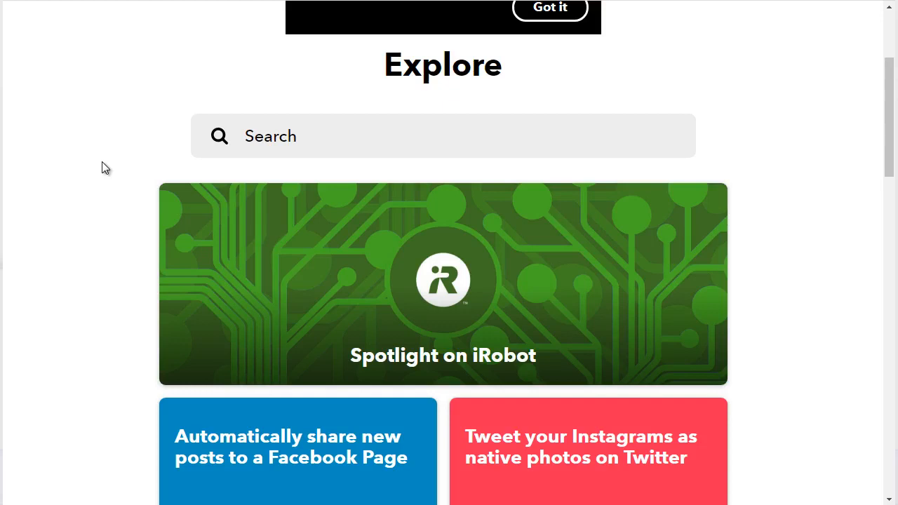
# Search the Explore page for "pinterest" among services and open the Pinterest service page
pyautogui.click(891, 33)
pyautogui.click(890, 33)
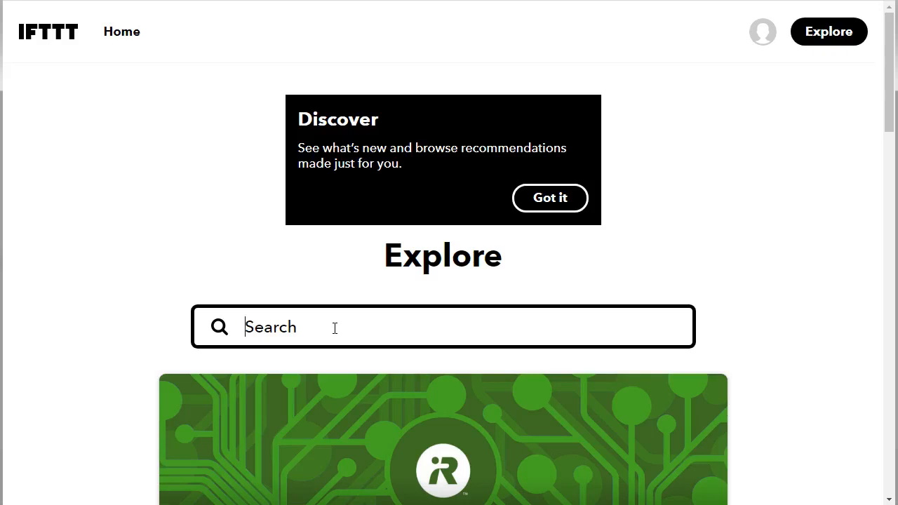
pyautogui.write('pinterest')
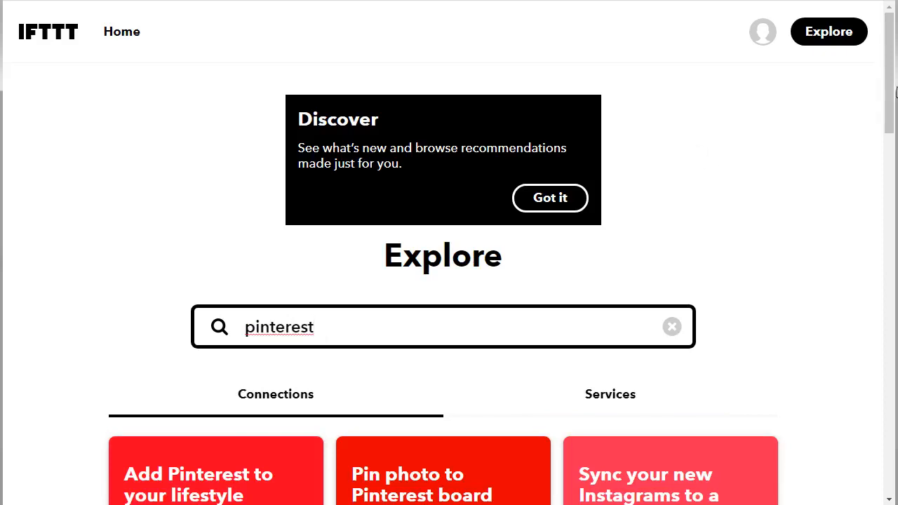
pyautogui.moveTo(893, 94); pyautogui.dragTo(892, 134)
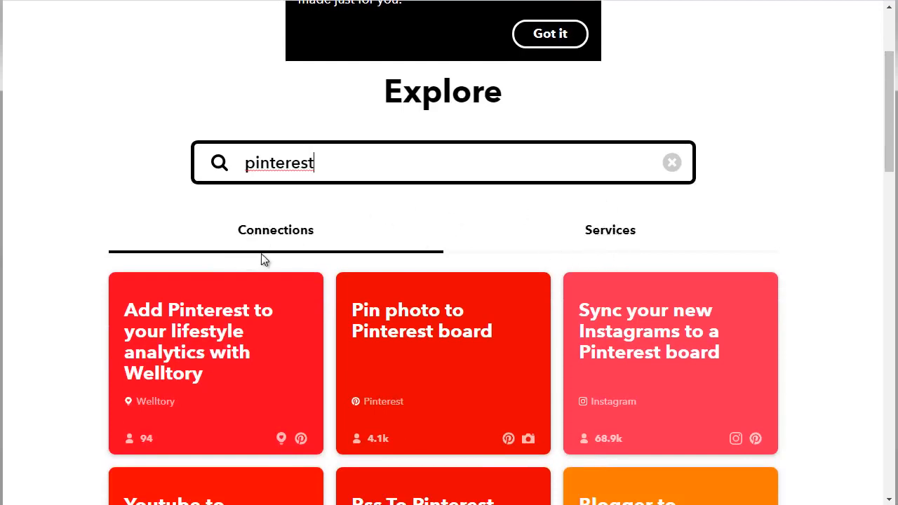
pyautogui.click(593, 234)
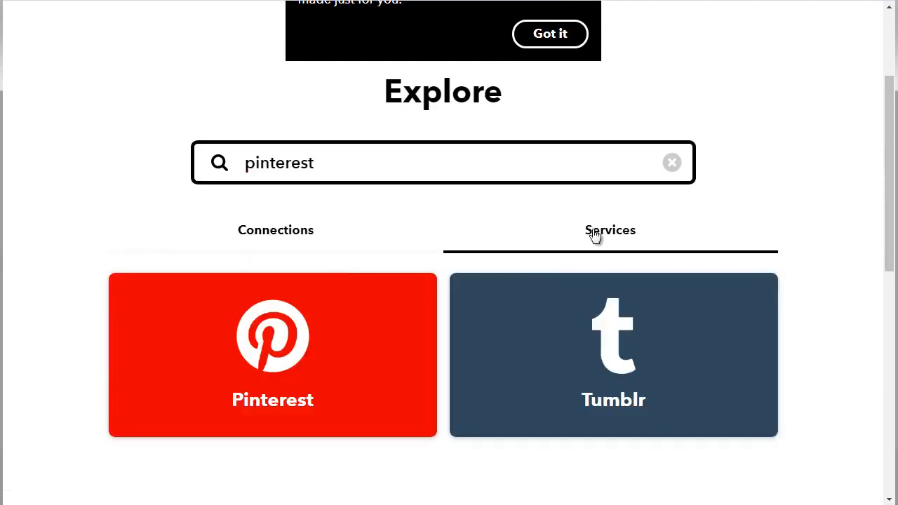
pyautogui.click(311, 361)
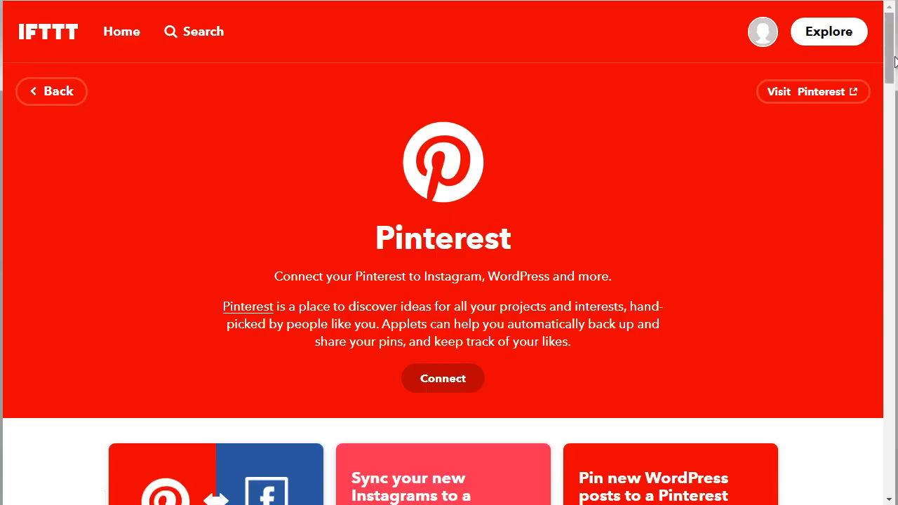
# Connect the Pinterest service and grant IFTTT permission to access the Pinterest account
pyautogui.moveTo(894, 61); pyautogui.dragTo(895, 68)
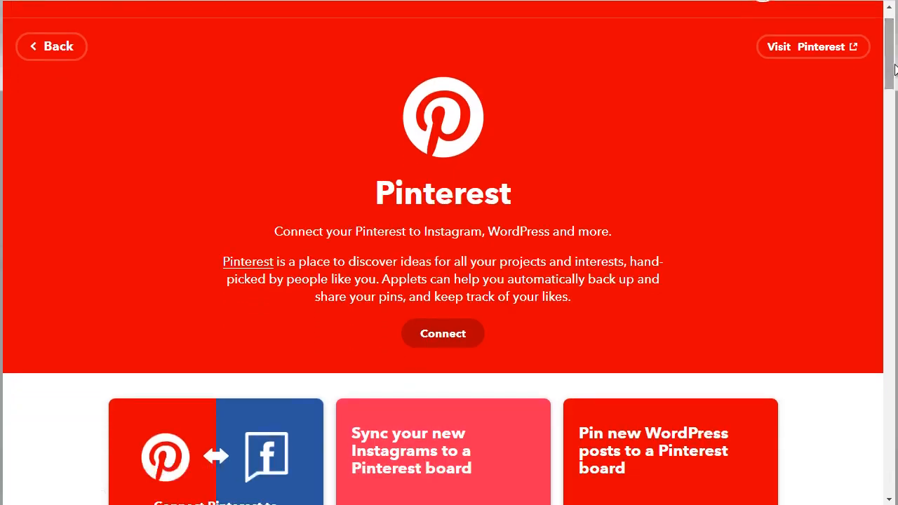
pyautogui.click(462, 334)
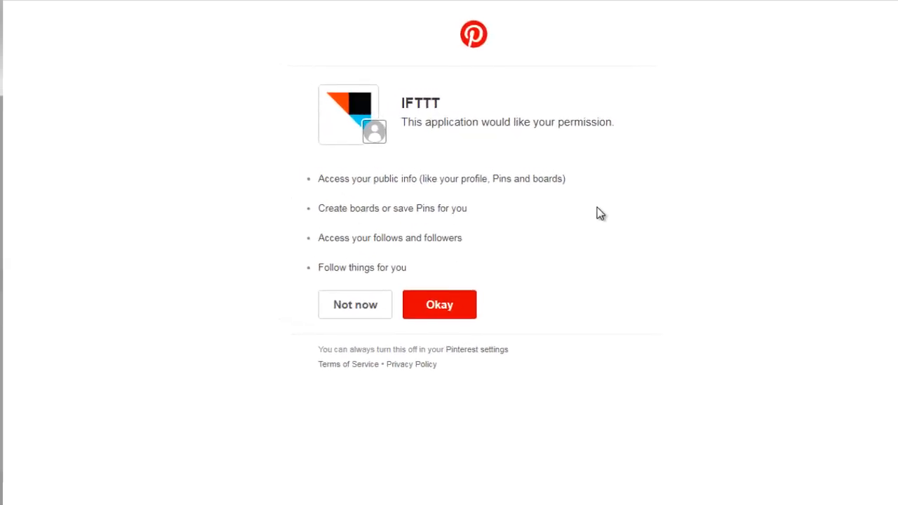
pyautogui.click(441, 306)
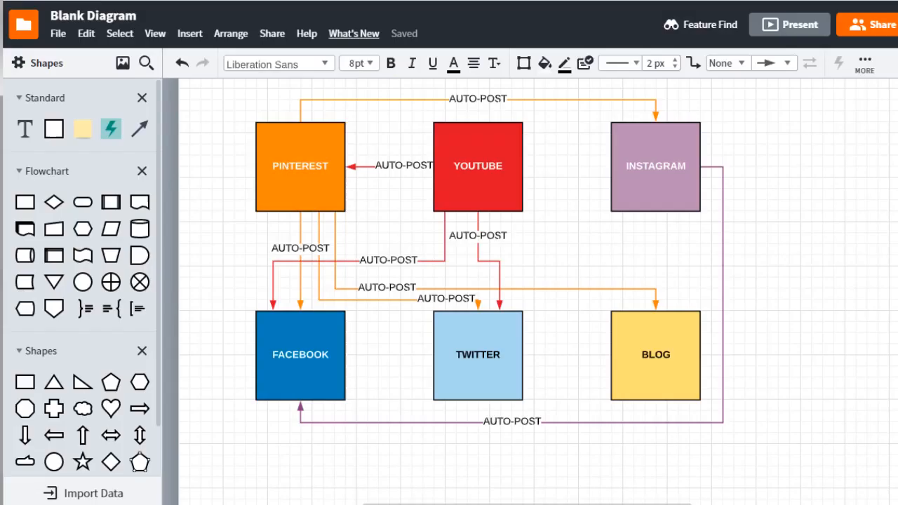
# Switch to the Blank Diagram flowchart and examine the YouTube, Instagram, Facebook, Twitter and Blog boxes in the auto-post plan
pyautogui.click(485, 201)
pyautogui.click(652, 194)
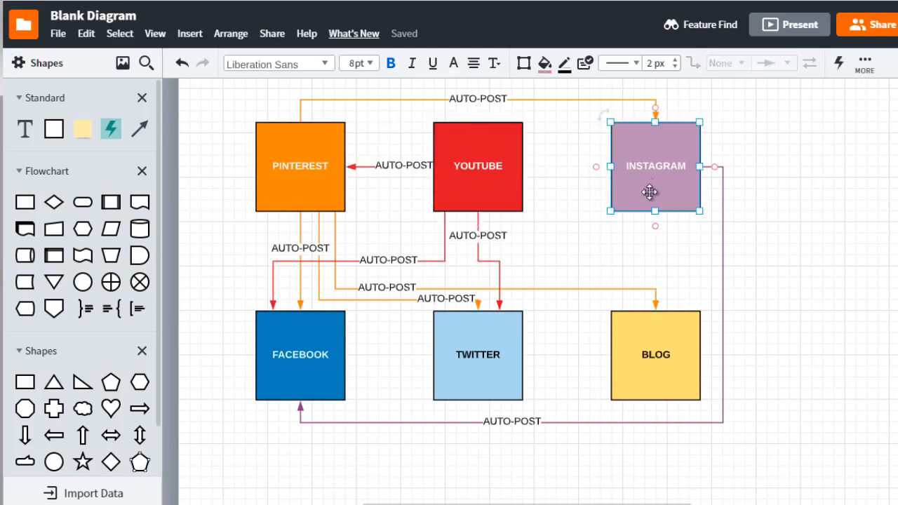
pyautogui.click(320, 363)
pyautogui.click(441, 361)
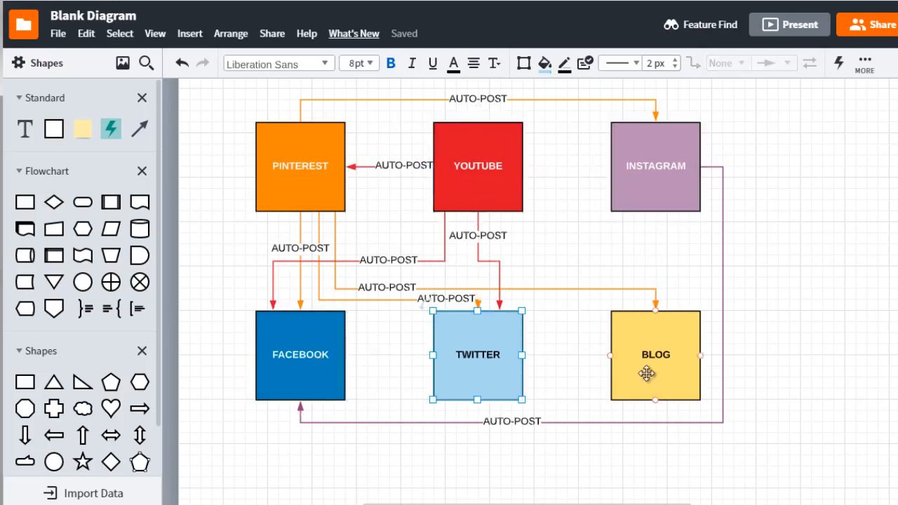
pyautogui.click(647, 374)
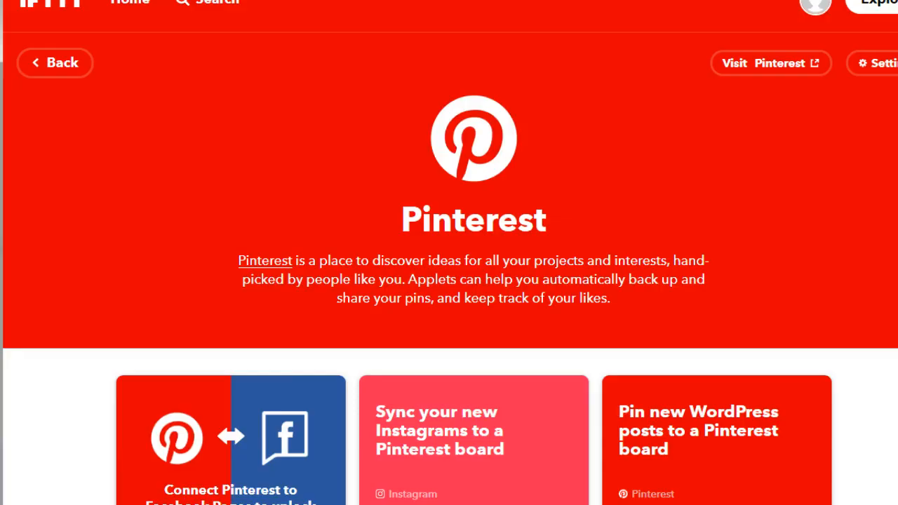
# Search IFTTT for "twitter" among services and open the Twitter service page
pyautogui.click(214, 4)
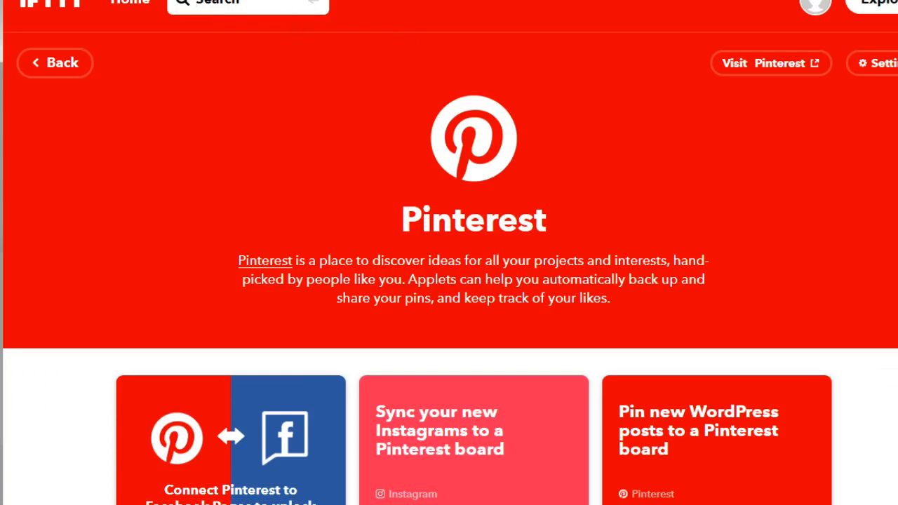
pyautogui.write('twitter')
pyautogui.press('Return')
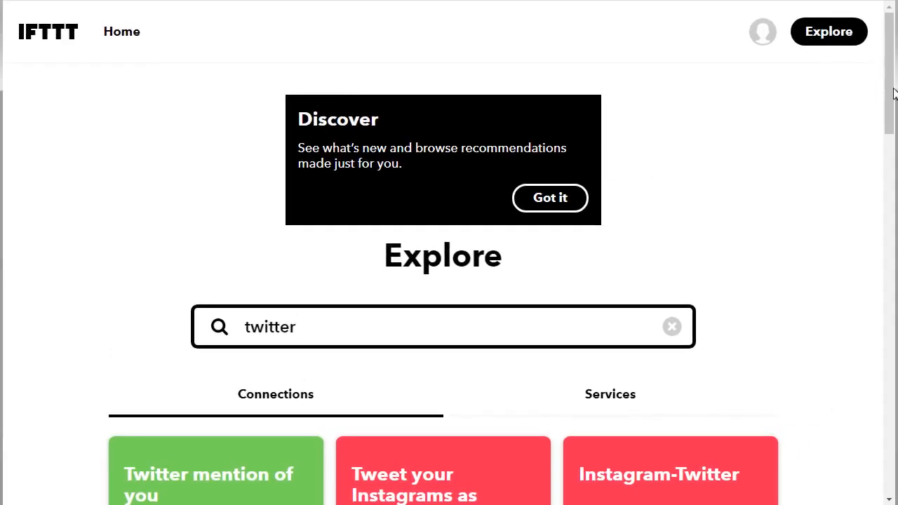
pyautogui.scroll(-3, 646, 190)
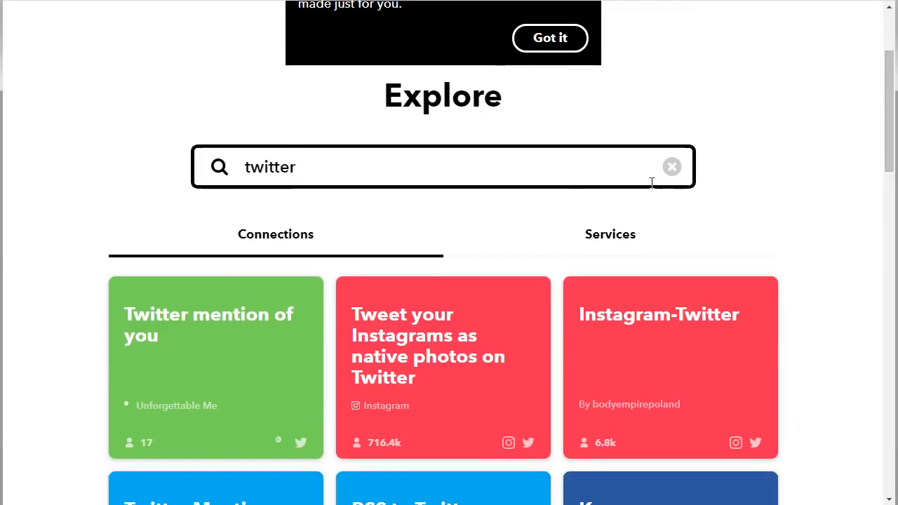
pyautogui.click(604, 243)
pyautogui.scroll(-1, 882, 149)
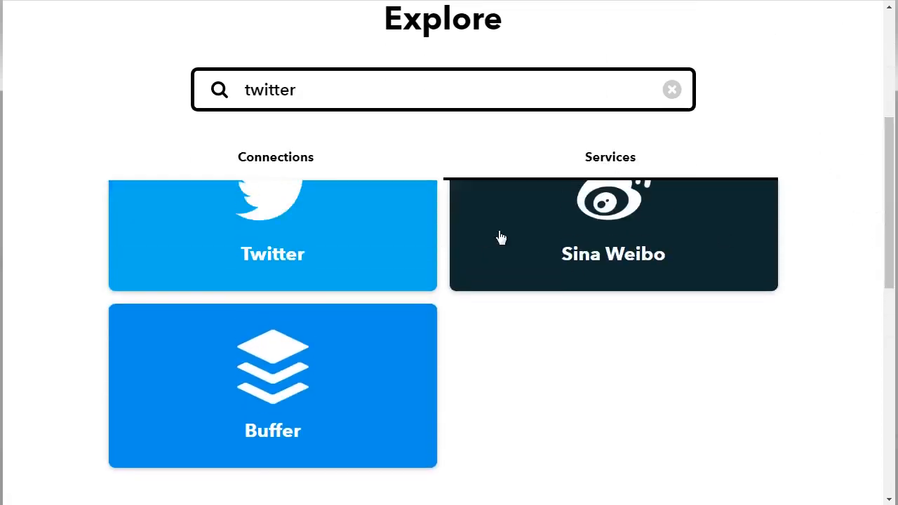
pyautogui.click(294, 205)
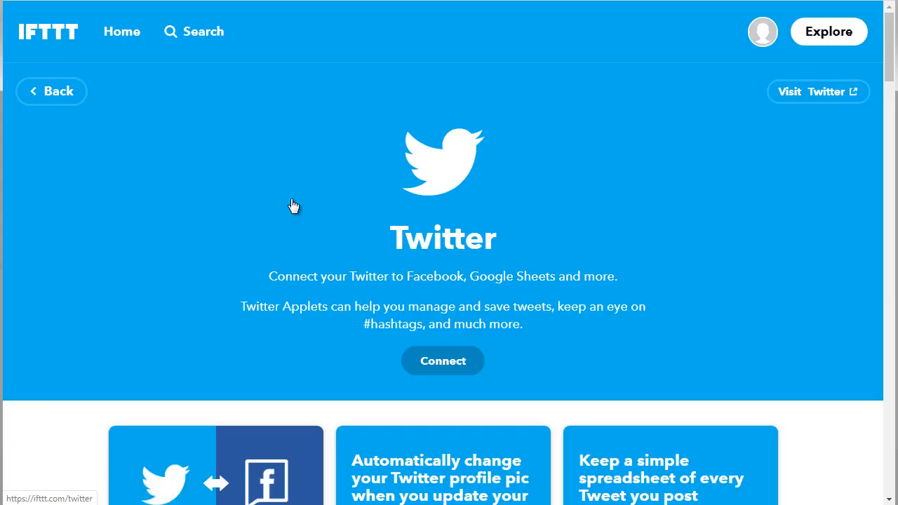
# Connect the Twitter service to the IFTTT account and leave its service page
pyautogui.click(446, 364)
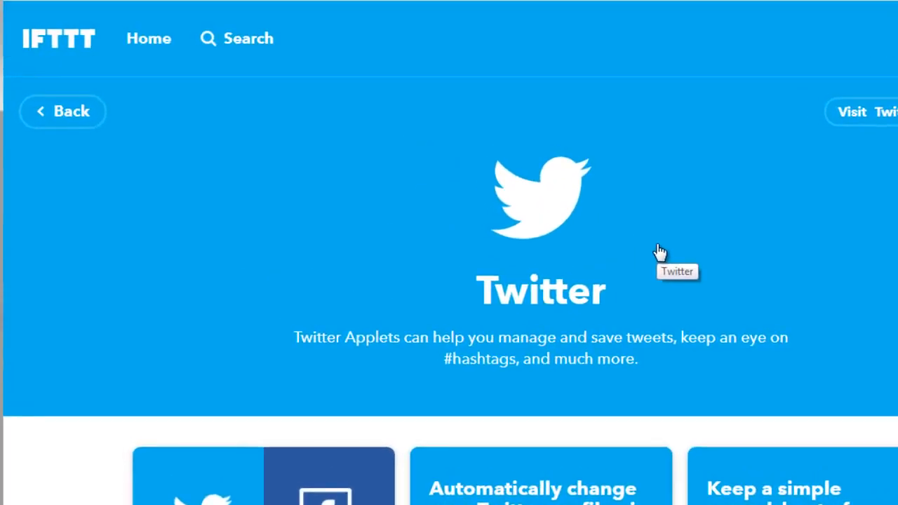
pyautogui.scroll(-2, 449, 252)
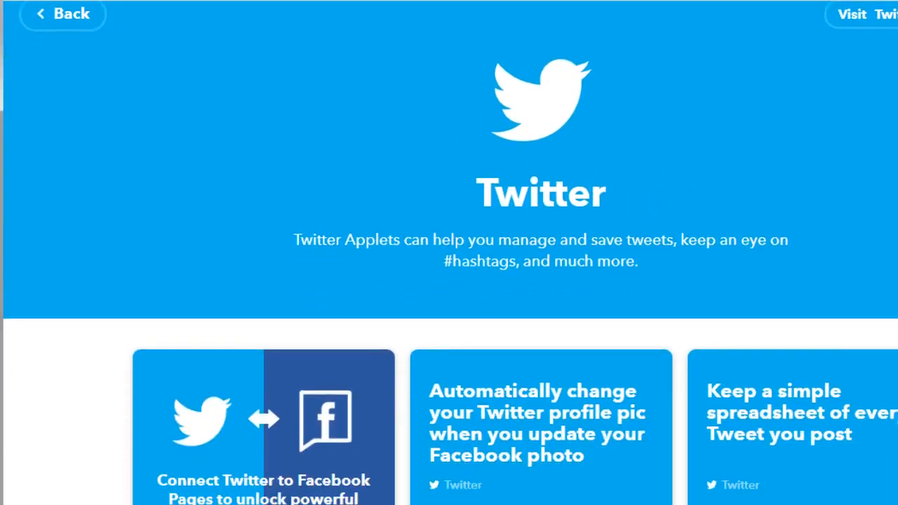
pyautogui.scroll(1, 449, 253)
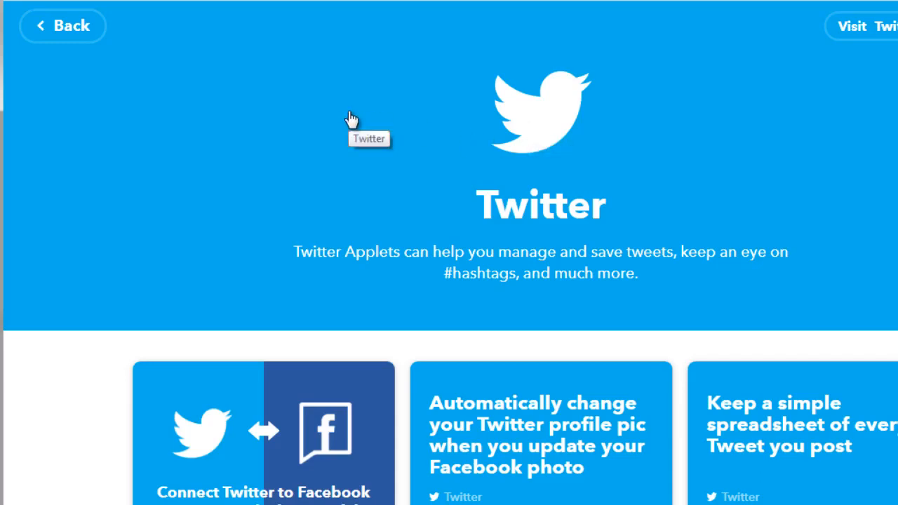
pyautogui.click(88, 24)
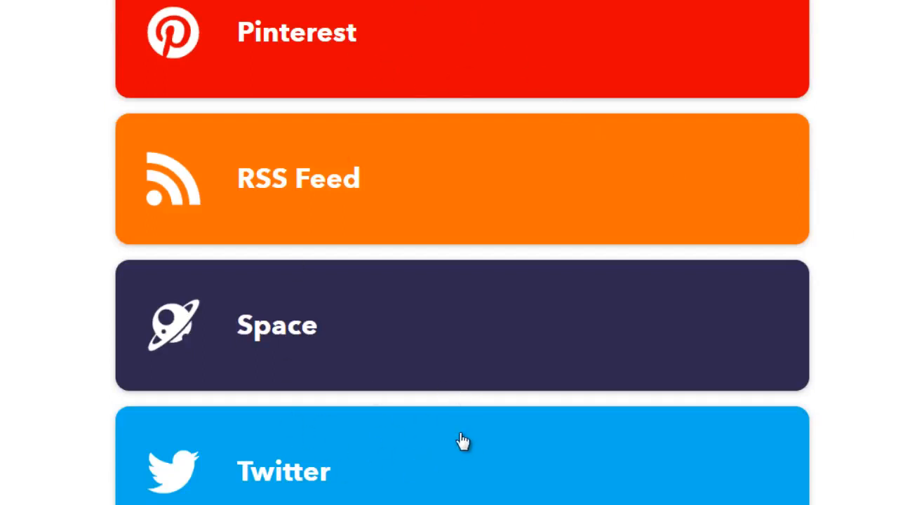
# Open the connected Pinterest service and examine the ready-made applets offered for it
pyautogui.click(287, 42)
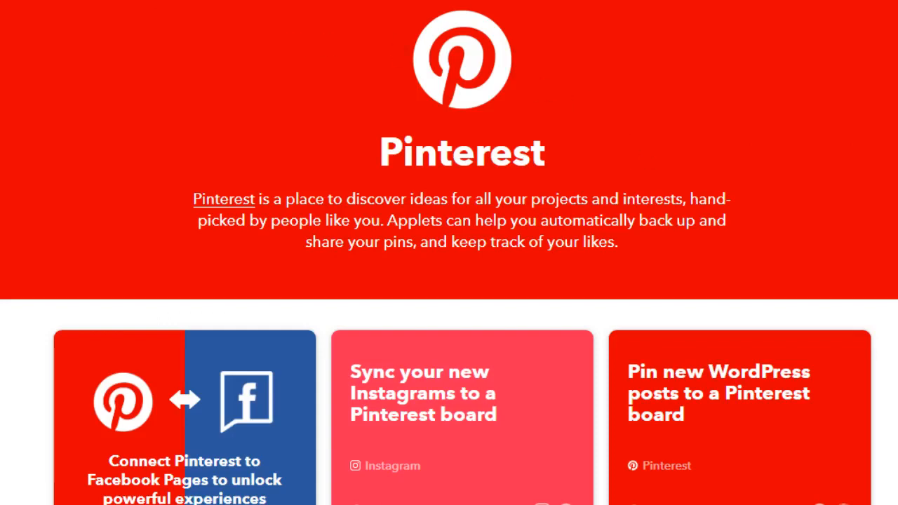
pyautogui.scroll(-4, 449, 280)
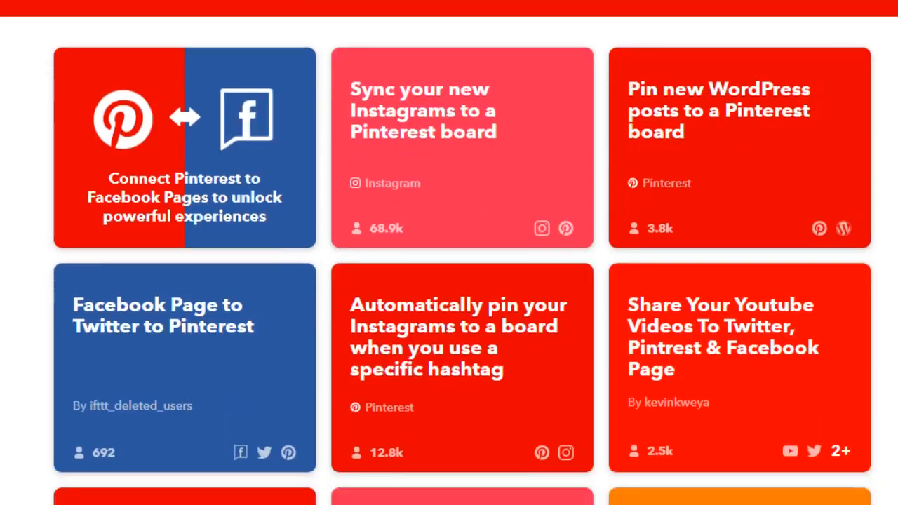
pyautogui.scroll(-2, 370, 95)
pyautogui.scroll(1, 370, 95)
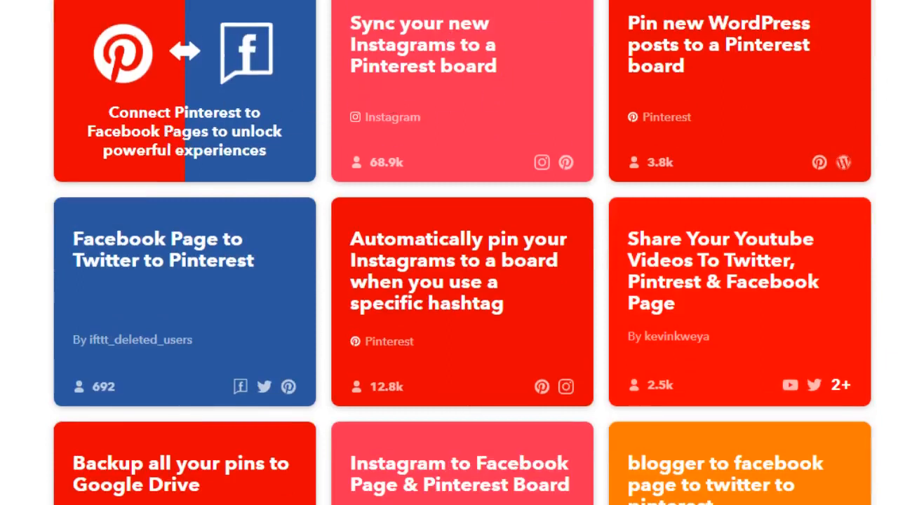
pyautogui.scroll(-12, 449, 253)
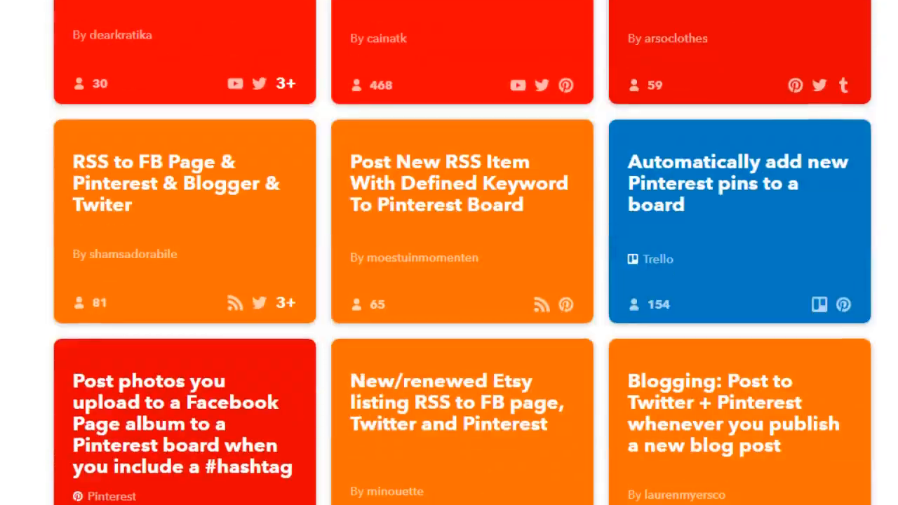
pyautogui.scroll(4, 449, 253)
pyautogui.scroll(-15, 449, 253)
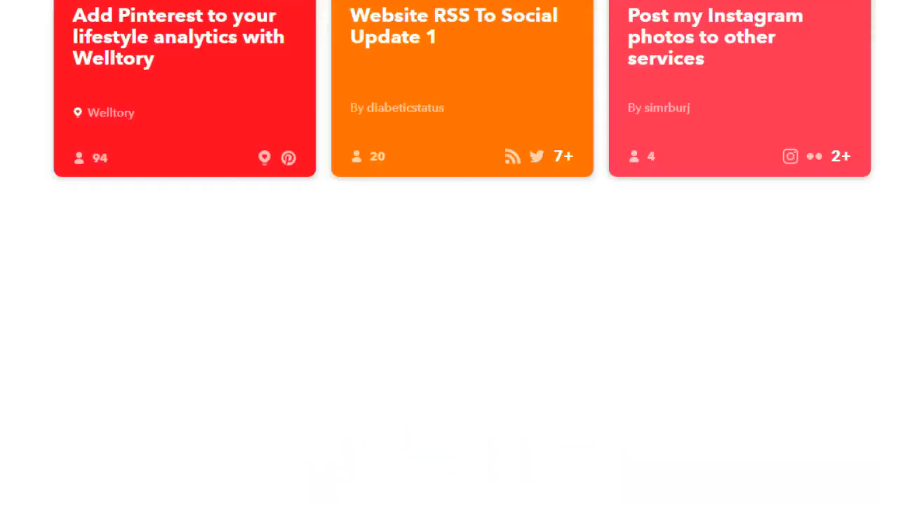
pyautogui.scroll(9, 449, 252)
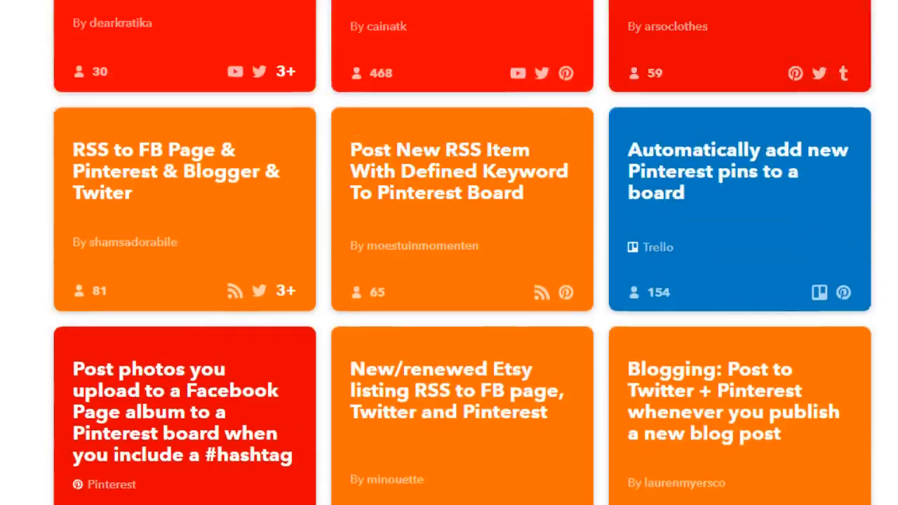
pyautogui.scroll(8, 449, 253)
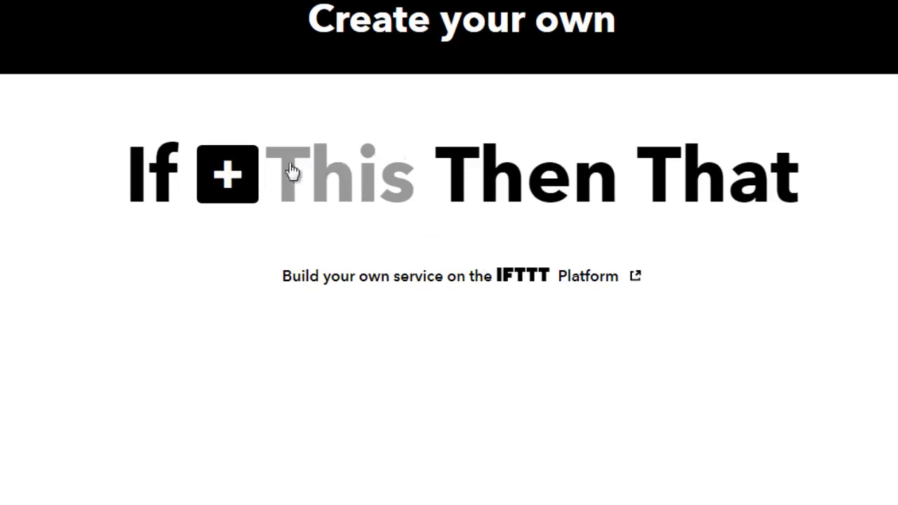
# Create the trigger of a new applet from Pinterest's "New Pin on your board", using Any Board
pyautogui.click(244, 177)
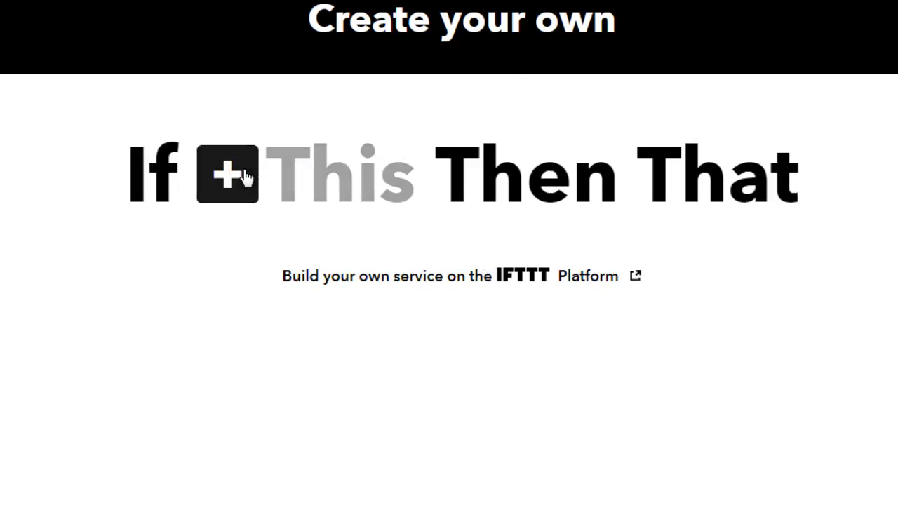
pyautogui.write('pinterest')
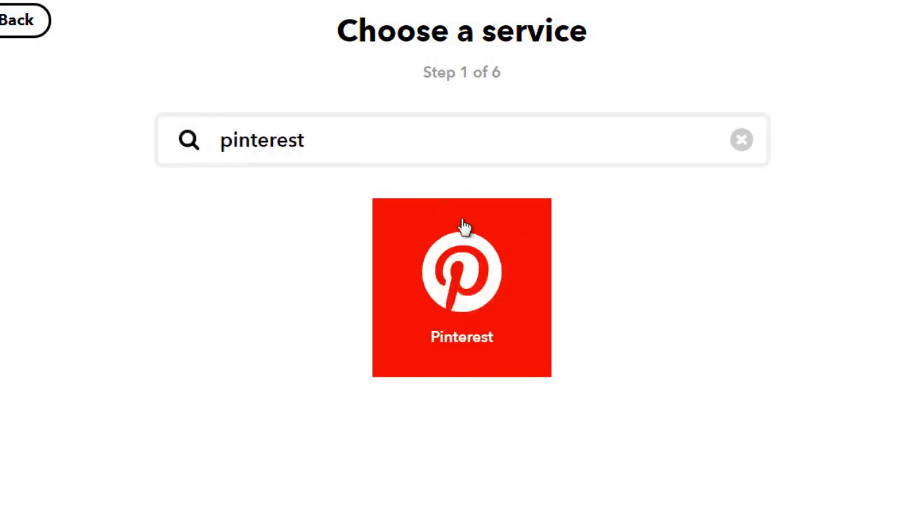
pyautogui.click(495, 277)
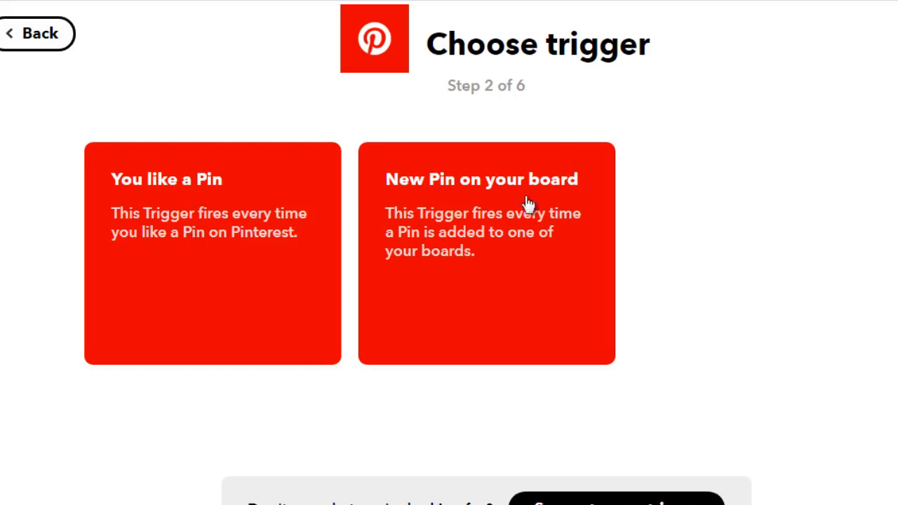
pyautogui.click(475, 252)
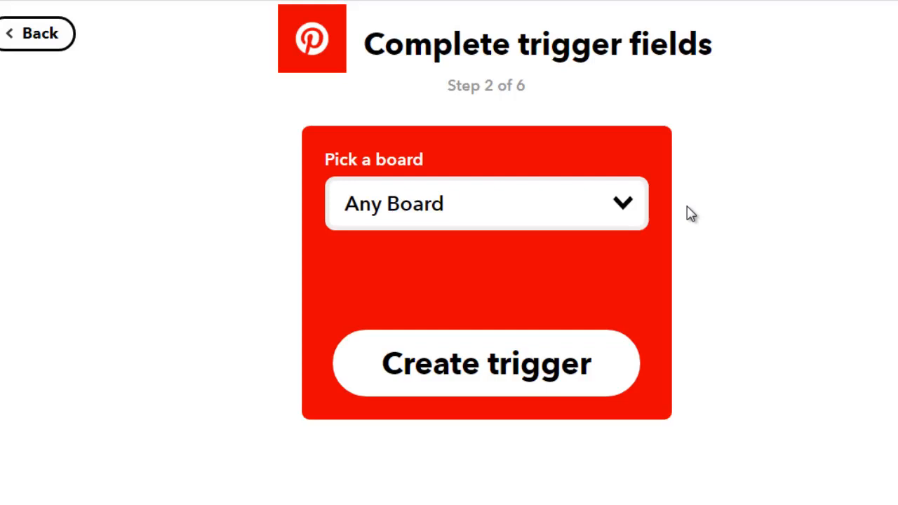
pyautogui.click(505, 367)
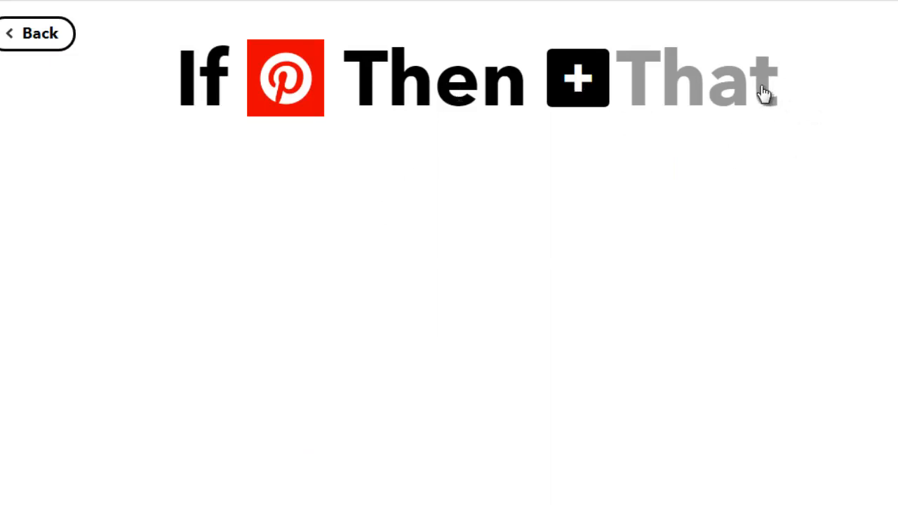
# Choose Twitter as the applet's action service, found by searching "twitter", with the action "Post a tweet with image"
pyautogui.click(580, 91)
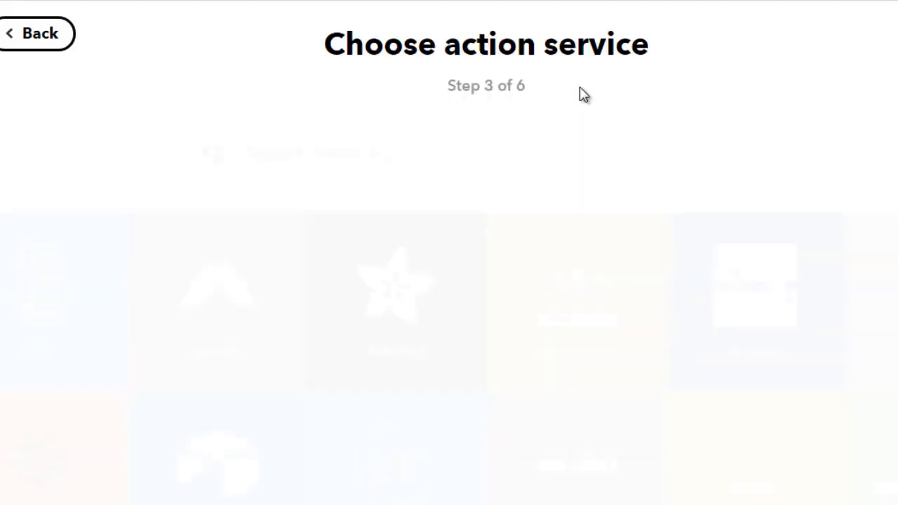
pyautogui.click(461, 143)
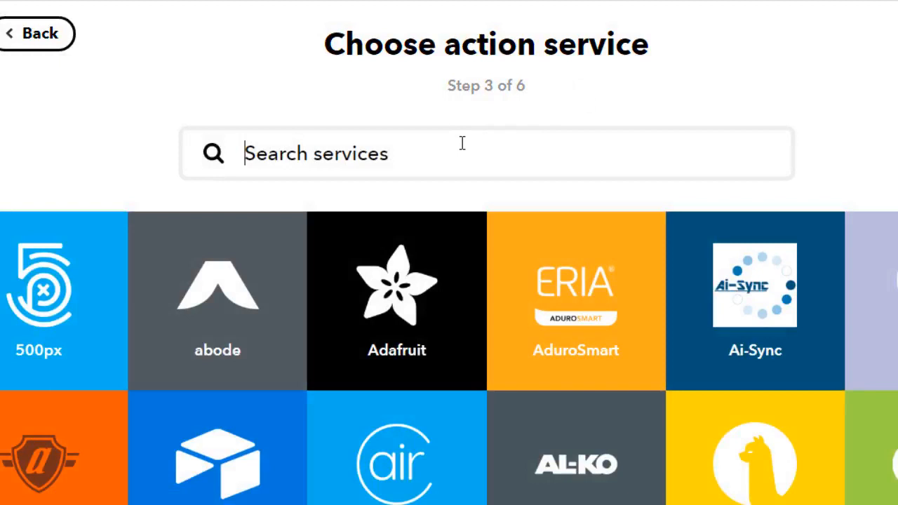
pyautogui.write('twitter')
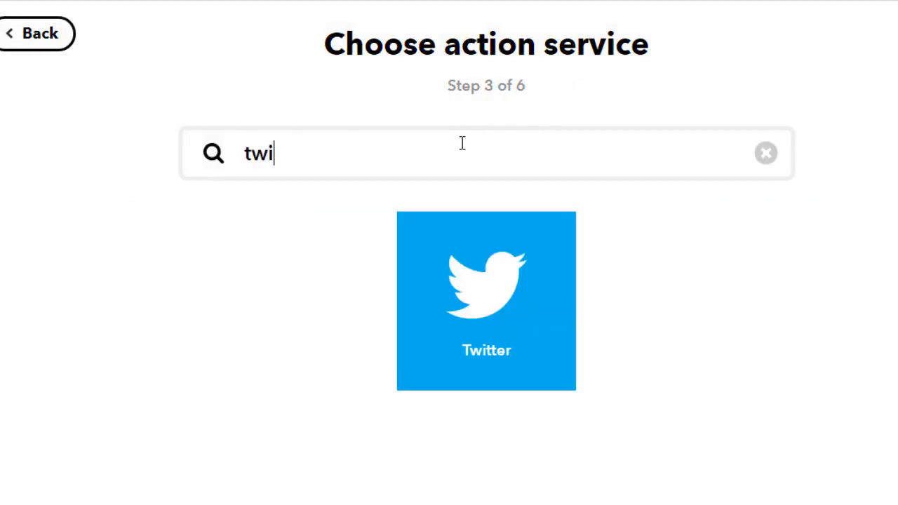
pyautogui.click(484, 295)
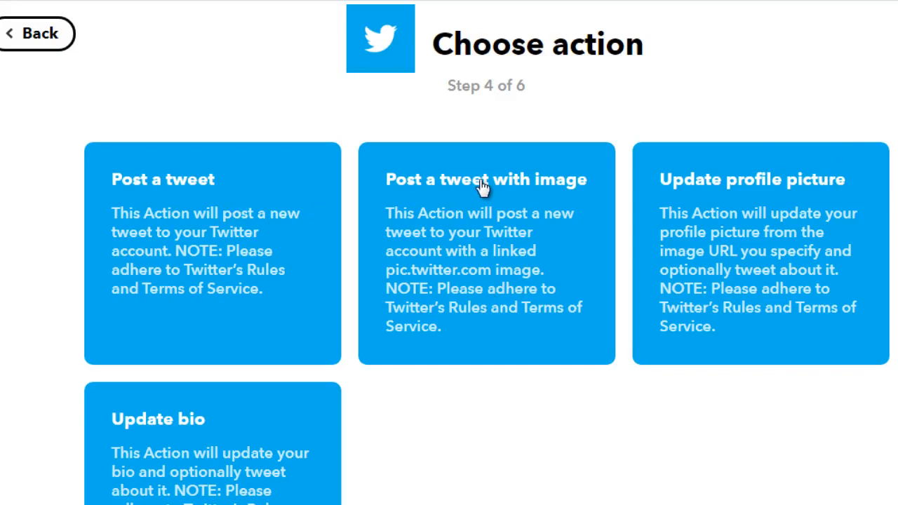
pyautogui.click(449, 260)
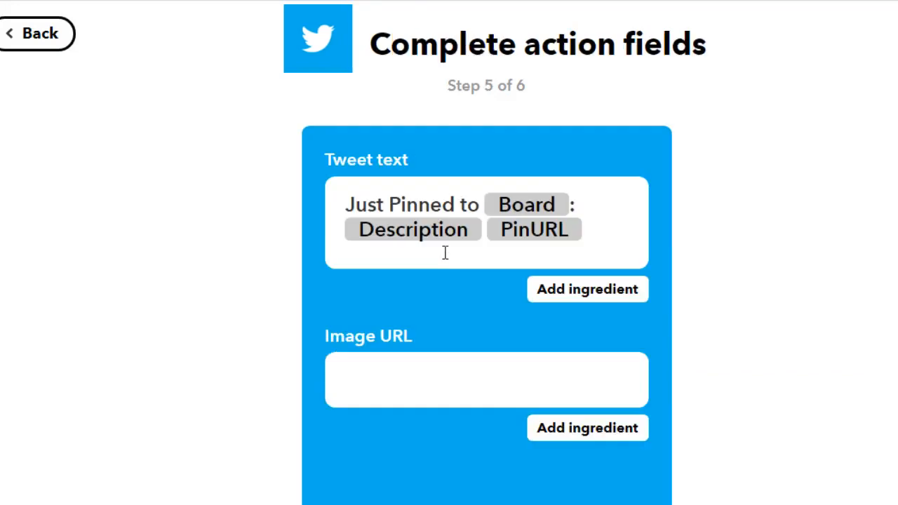
# Replace "Just Pinned to" at the start of the tweet text with "Hey! I just posted to the"
pyautogui.scroll(-2, 842, 314)
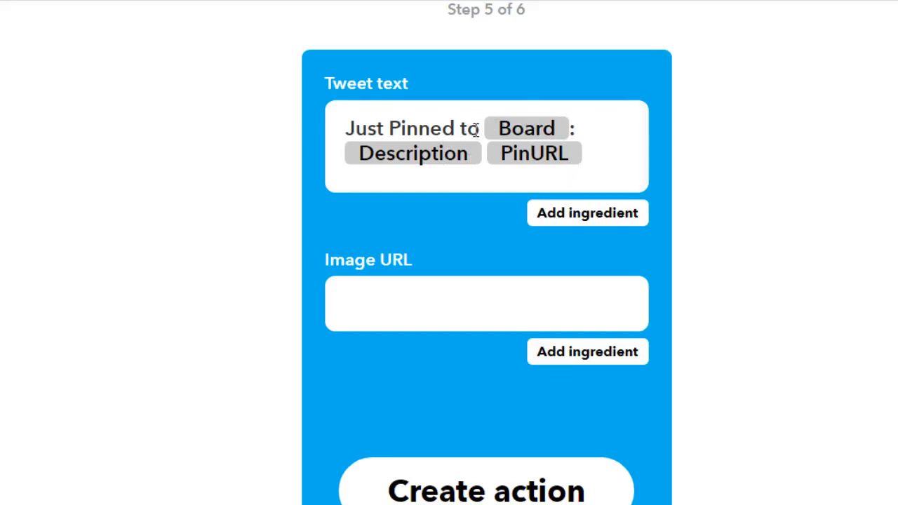
pyautogui.moveTo(479, 128); pyautogui.dragTo(345, 128)
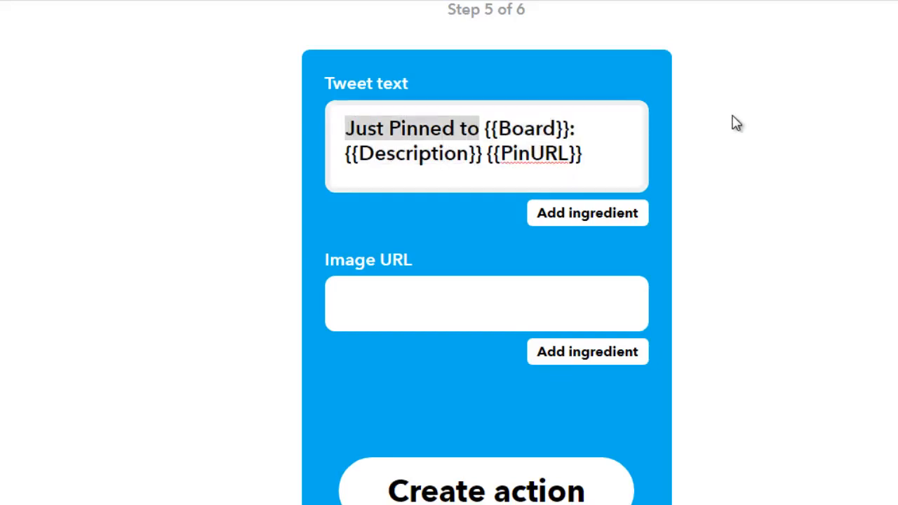
pyautogui.write('Hey!')
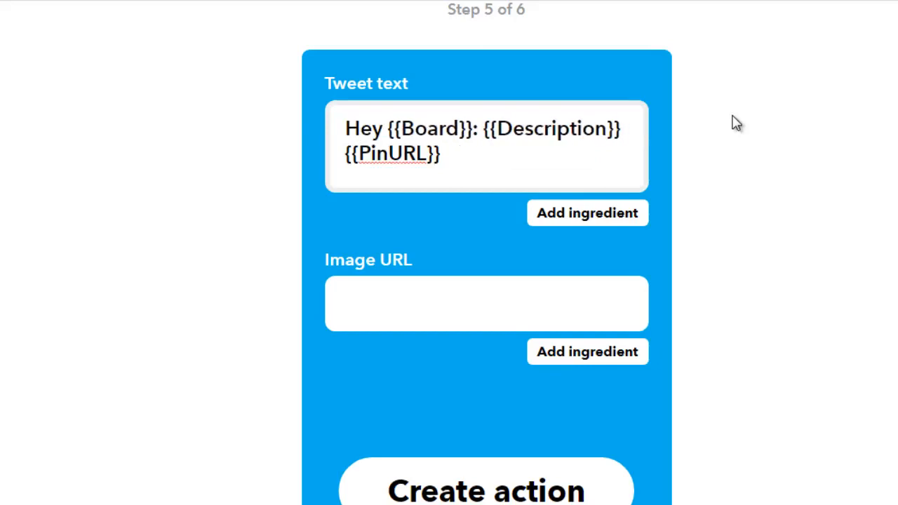
pyautogui.write(' I just poste')
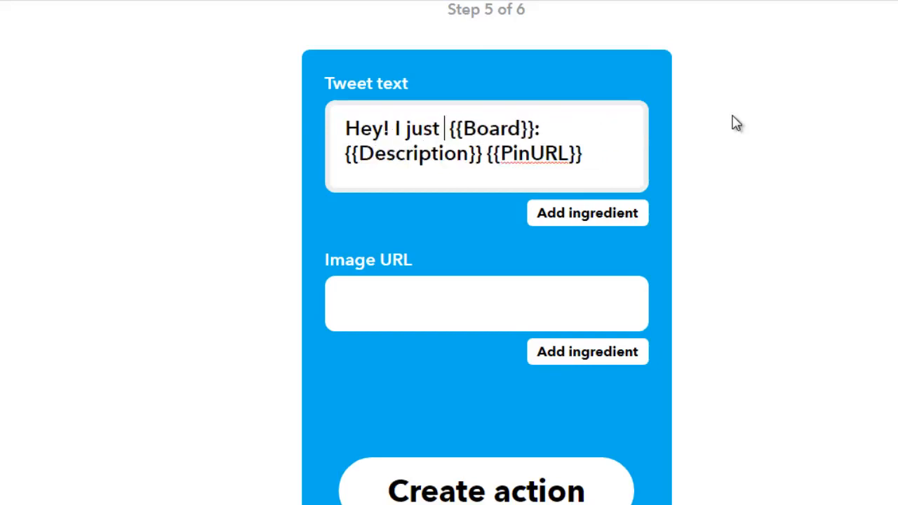
pyautogui.write('d to the')
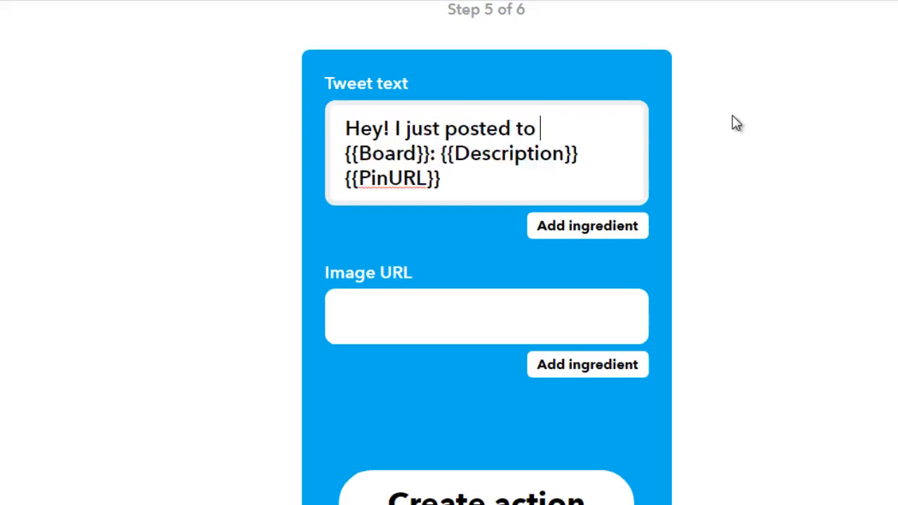
# Insert the word "board" between the Board ingredient and the colon in the tweet text
pyautogui.press('Right')
pyautogui.press('Right')
pyautogui.press('Right')
pyautogui.press('Right')
pyautogui.press('Right')
pyautogui.press('Right')
pyautogui.press('Right')
pyautogui.press('Right')
pyautogui.press('Right')
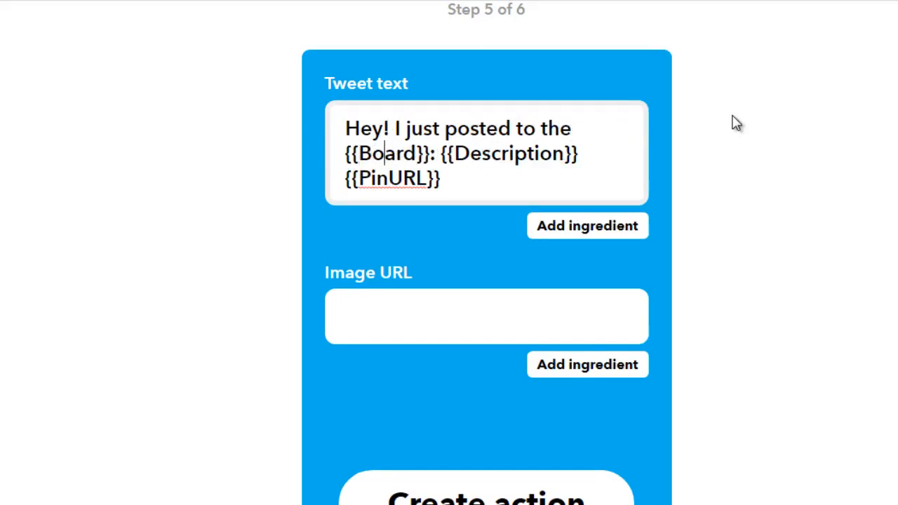
pyautogui.press('Right')
pyautogui.write('board')
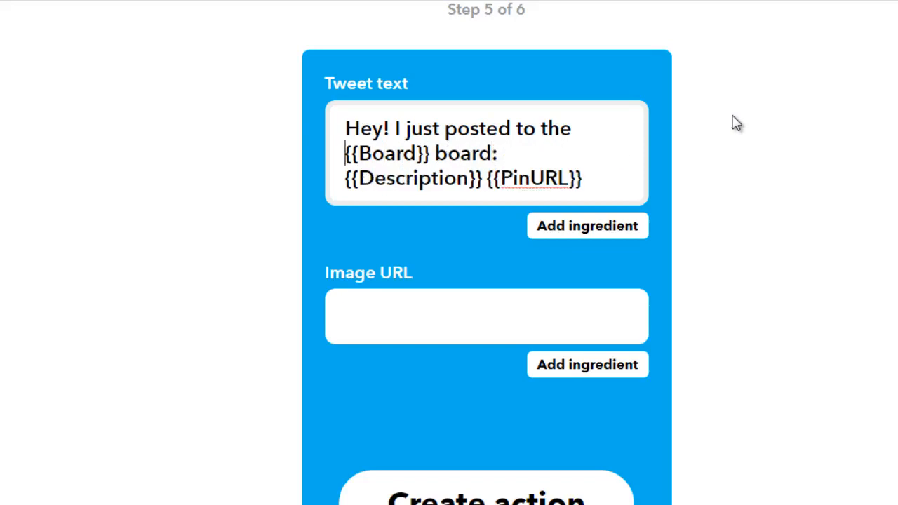
# Replace the colon after "board" in the tweet text with ". Check it out here:"
pyautogui.press('Right')
pyautogui.press('Right')
pyautogui.press('Right')
pyautogui.press('Right')
pyautogui.press('Right')
pyautogui.press('Right')
pyautogui.press('Right')
pyautogui.press('Right')
pyautogui.press('Right')
pyautogui.press('Right')
pyautogui.press('Right')
pyautogui.press('Right')
pyautogui.press('Right')
pyautogui.press('Right')
pyautogui.press('Right')
pyautogui.press('Right')
pyautogui.press('Right')
pyautogui.press('Right')
pyautogui.press('Left')
pyautogui.press('Left')
pyautogui.press('BackSpace')
pyautogui.write('. Check it out here')
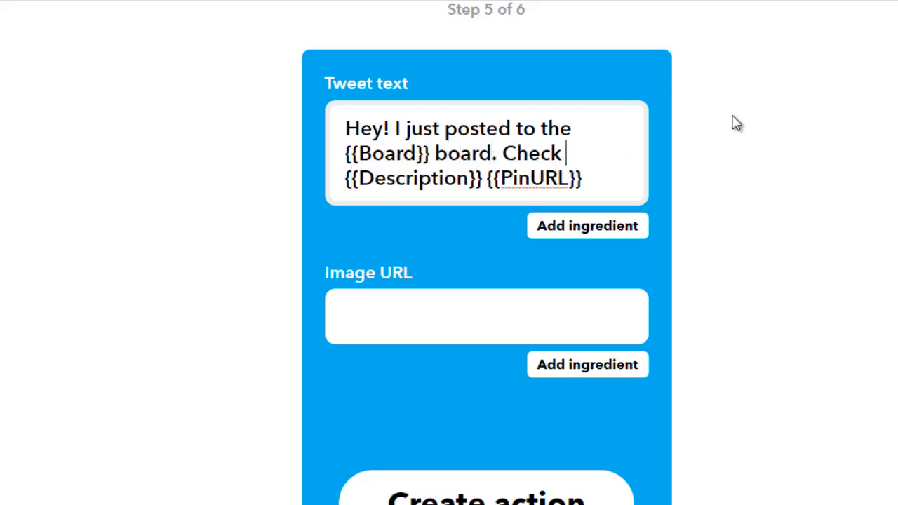
pyautogui.write(':')
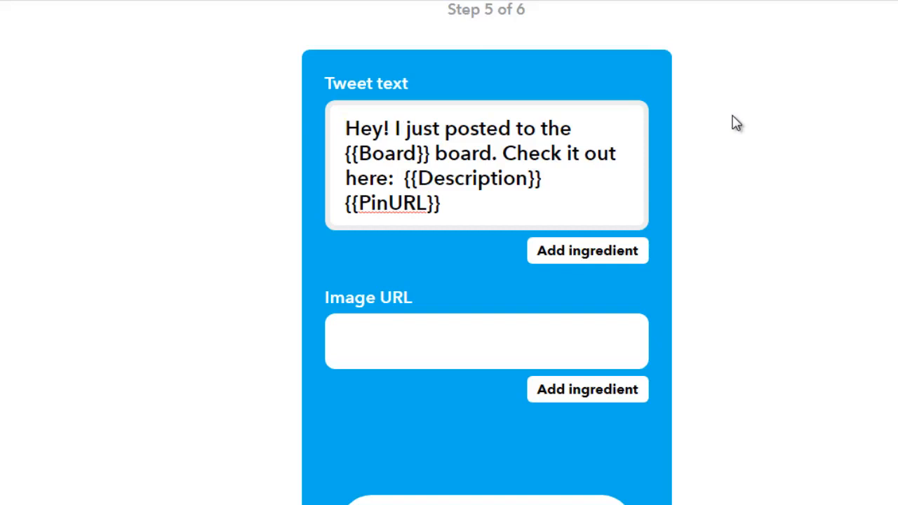
# Shorten the tweet's opening to "Hey! Just posted" directly before the Board ingredient, removing "I" and "to the"
pyautogui.hotkey('ctrl', 'Right')
pyautogui.press('Left')
pyautogui.press('Right')
pyautogui.hotkey('shift', 'ctrl', 'Right')
pyautogui.write('J')
pyautogui.press('Delete')
pyautogui.hotkey('ctrl', 'Right')
pyautogui.hotkey('ctrl', 'Right')
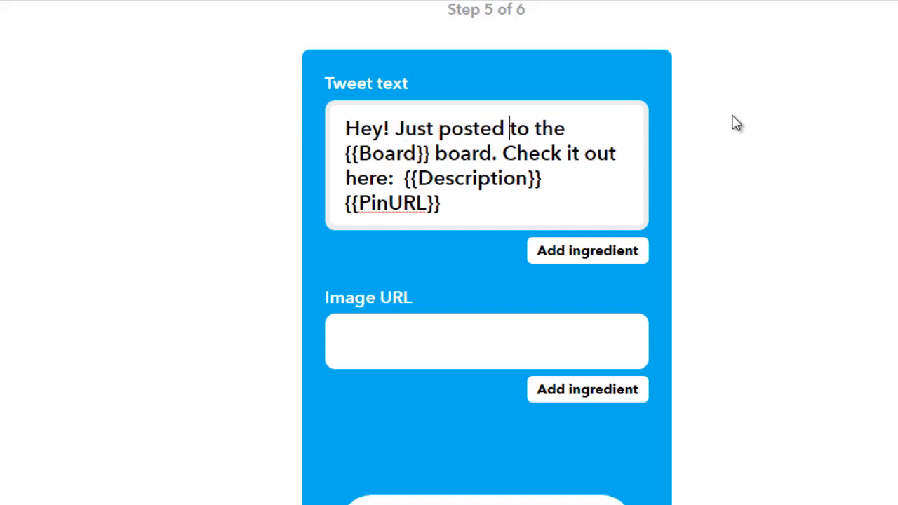
pyautogui.hotkey('shift', 'ctrl', 'Right')
pyautogui.hotkey('shift', 'ctrl', 'Right')
pyautogui.press('Delete')
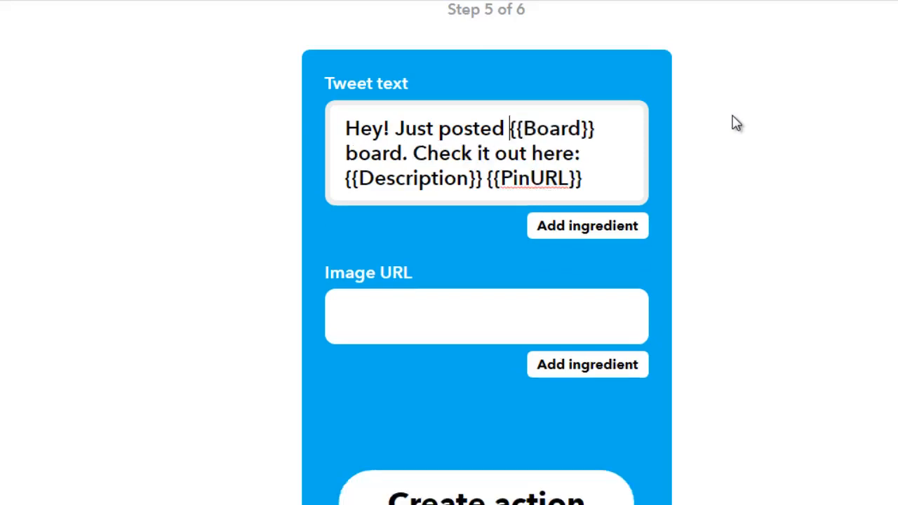
# Delete "board. Check it out here:" between the Board and Description ingredients in the tweet text
pyautogui.hotkey('ctrl', 'Right')
pyautogui.hotkey('ctrl', 'Right')
pyautogui.hotkey('ctrl', 'Right')
pyautogui.hotkey('ctrl', 'Right')
pyautogui.hotkey('shift', 'ctrl', 'Left')
pyautogui.hotkey('shift', 'ctrl', 'Left')
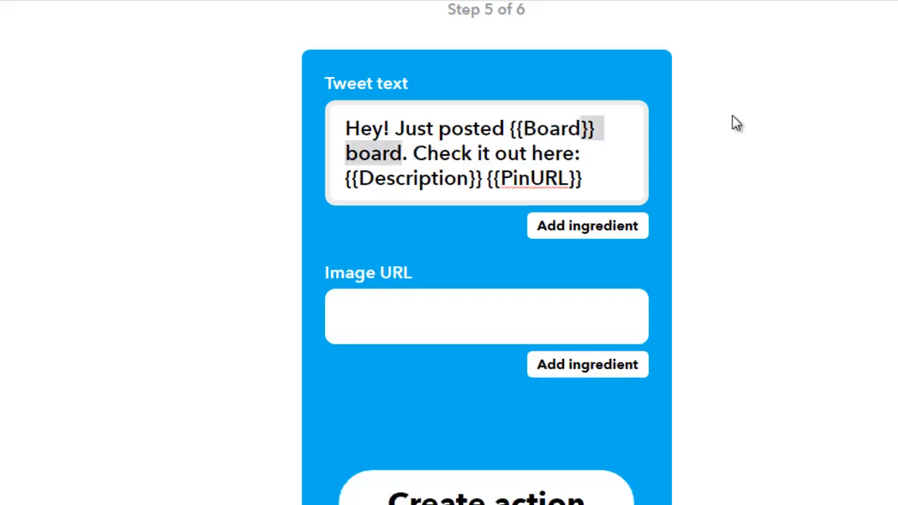
pyautogui.press('Right')
pyautogui.press('Left')
pyautogui.press('Left')
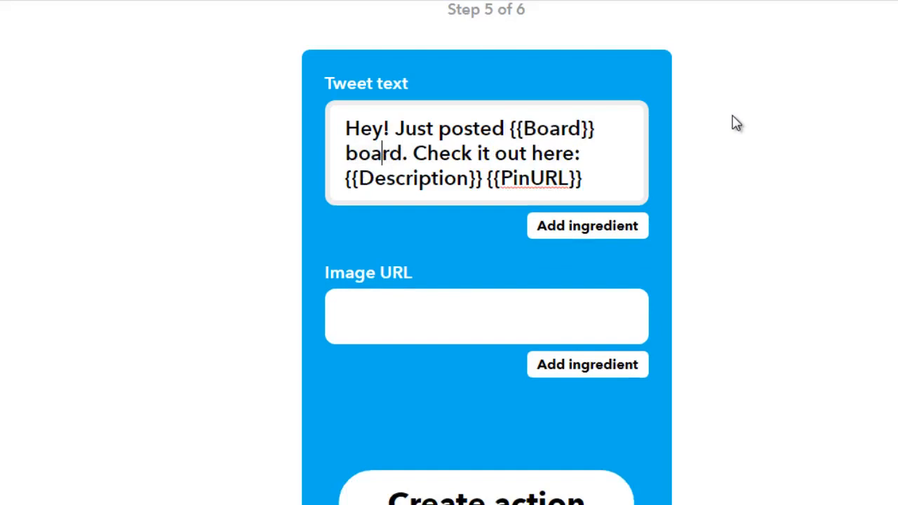
pyautogui.press('Home')
pyautogui.hotkey('shift', 'End')
pyautogui.press('BackSpace')
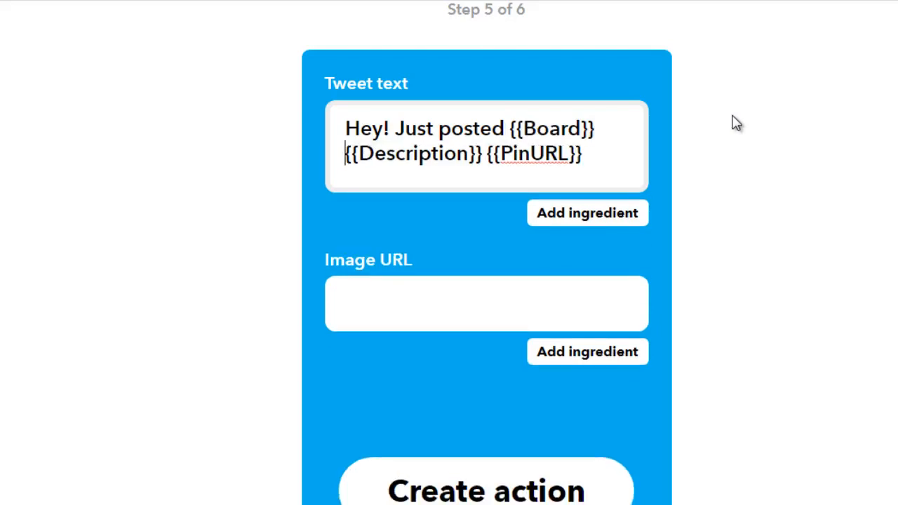
# Set the tweet's Image URL to the SourceUrl ingredient and create the action
pyautogui.click(485, 316)
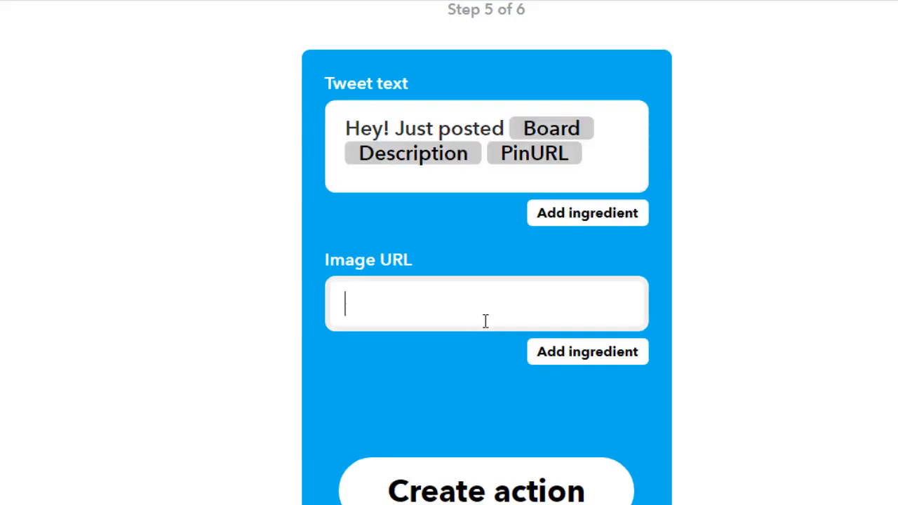
pyautogui.click(581, 361)
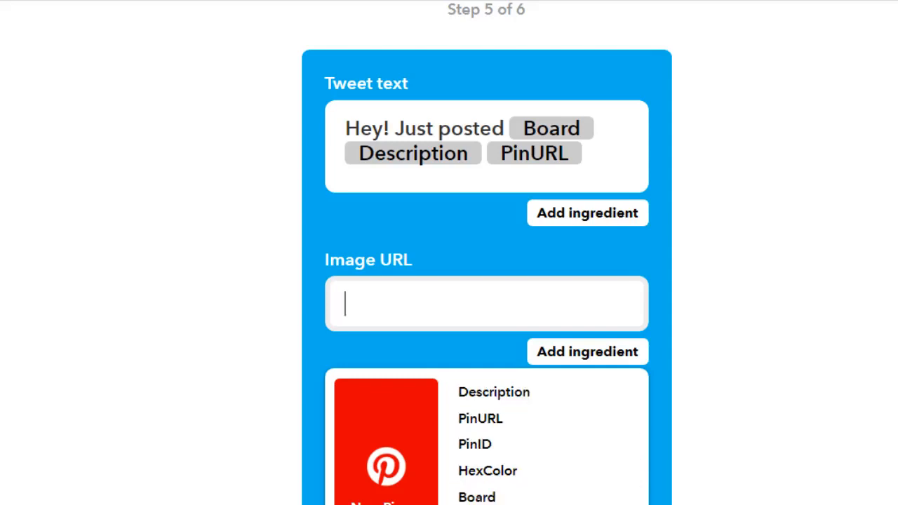
pyautogui.click(478, 504)
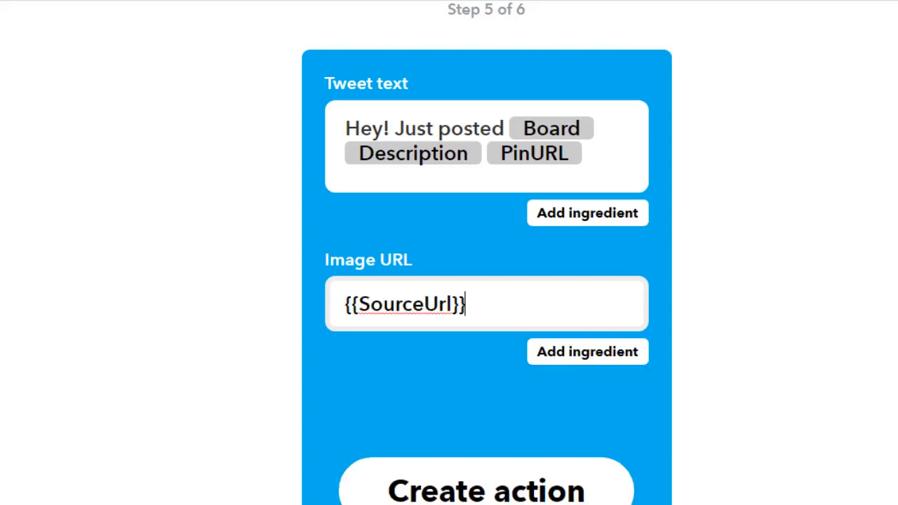
pyautogui.click(654, 402)
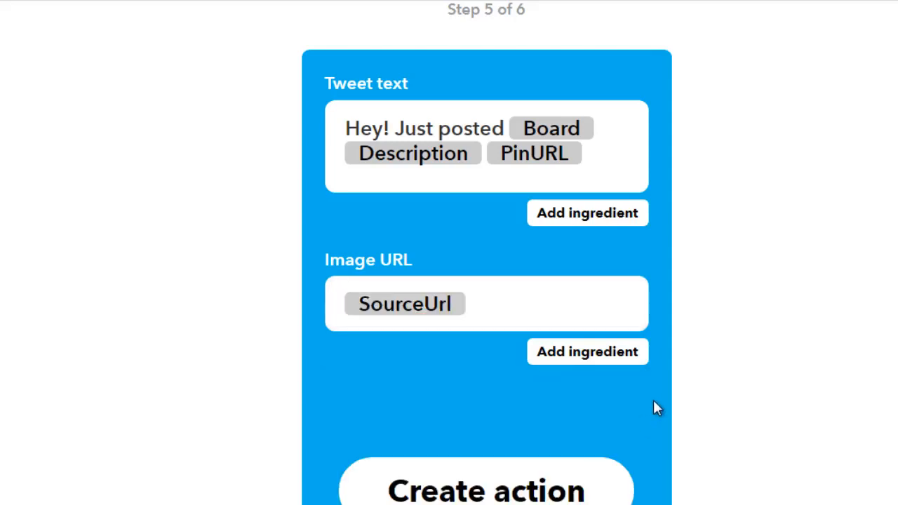
pyautogui.click(477, 495)
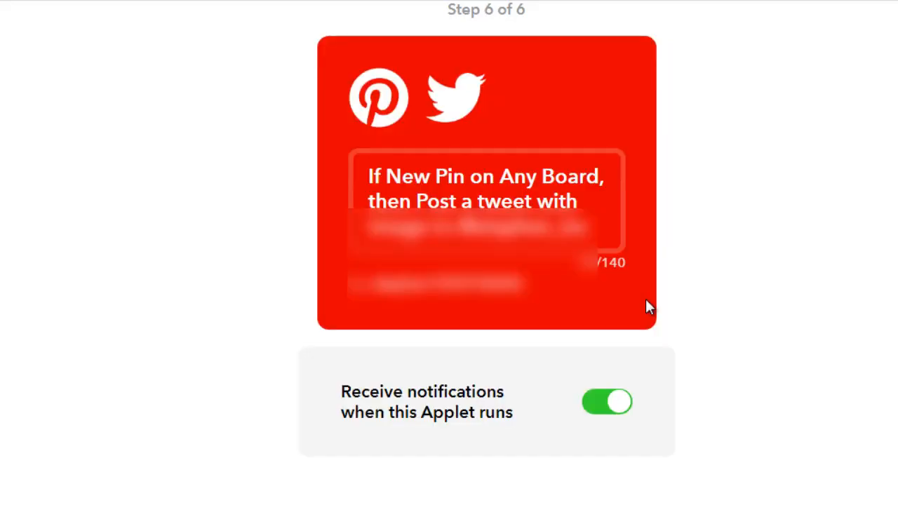